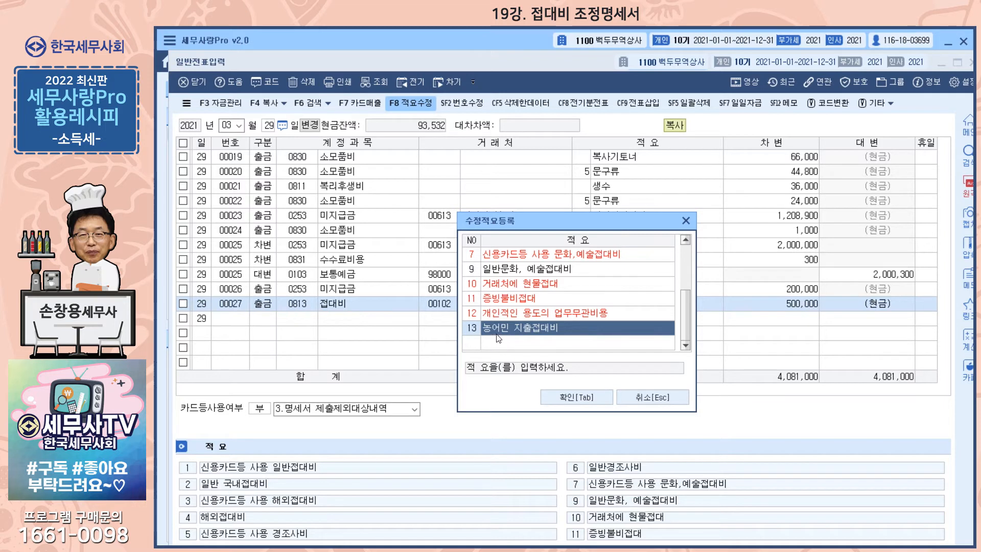
# - Confirm description 13 농어민 지출접대비 for 접대비 voucher 00027 and view its 33. 송금명세서제출분 receipt registration details
pyautogui.click(588, 398)
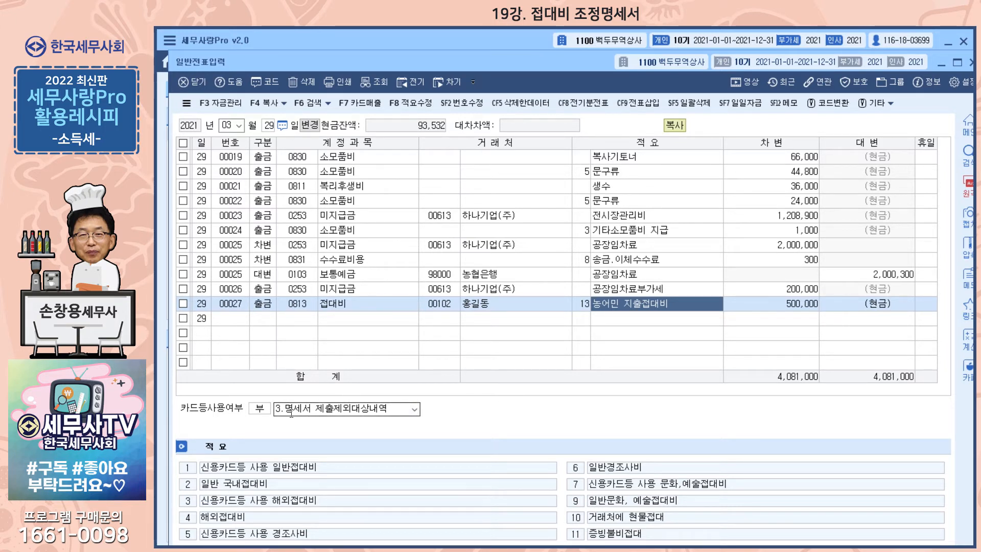
pyautogui.click(414, 409)
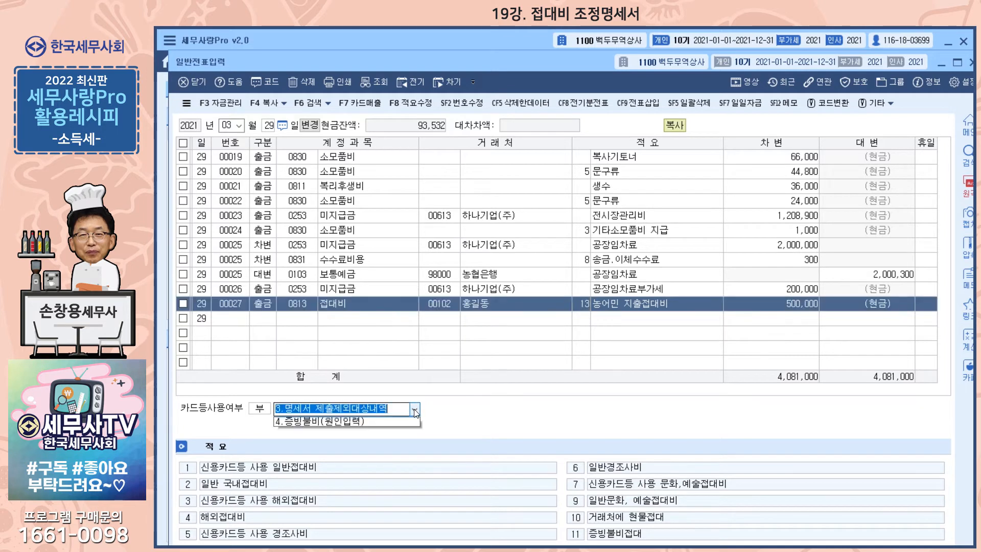
pyautogui.click(396, 440)
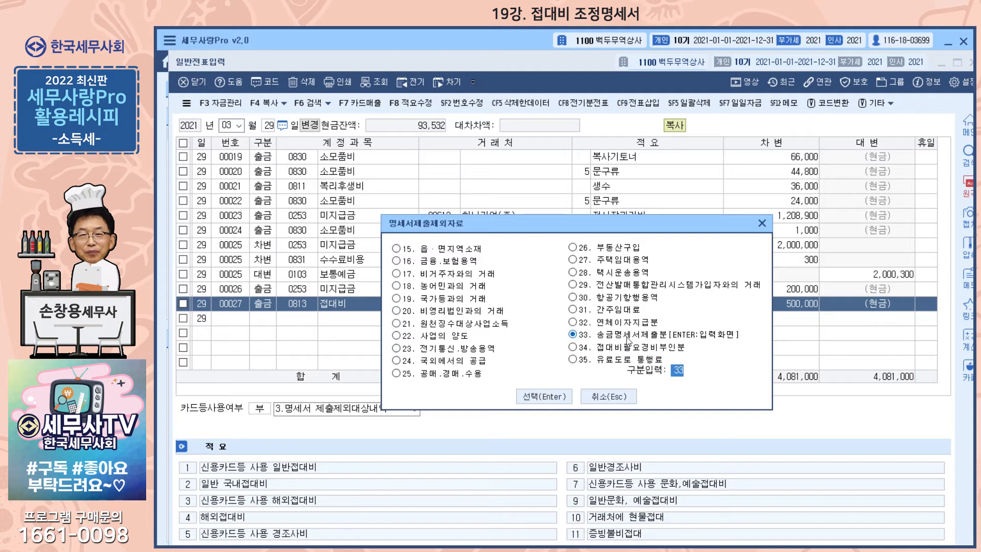
pyautogui.press('Return')
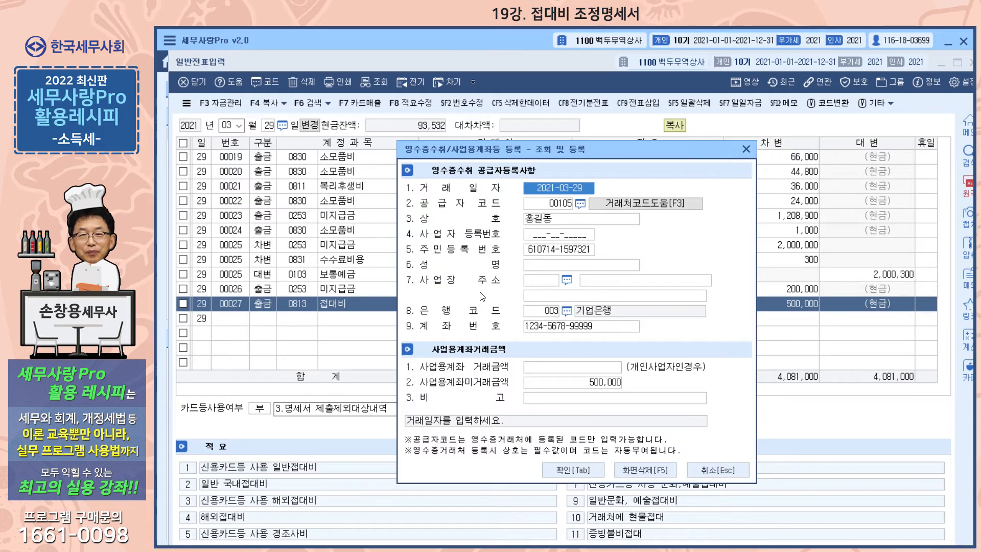
pyautogui.click(746, 152)
pyautogui.click(969, 62)
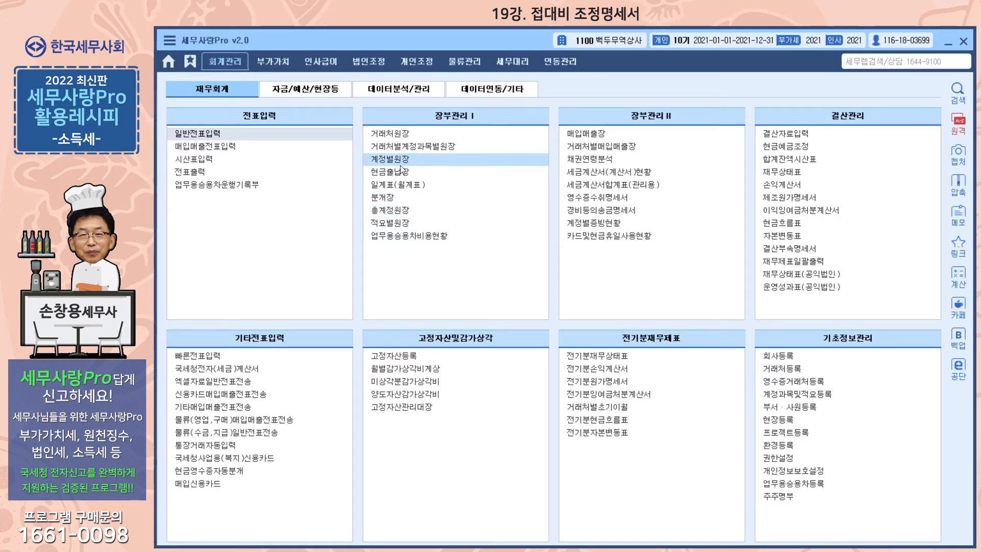
# - Open the general vouchers for March 29 and review the vendor code and description of 접대비 voucher 00027
pyautogui.click(219, 130)
pyautogui.write('3')
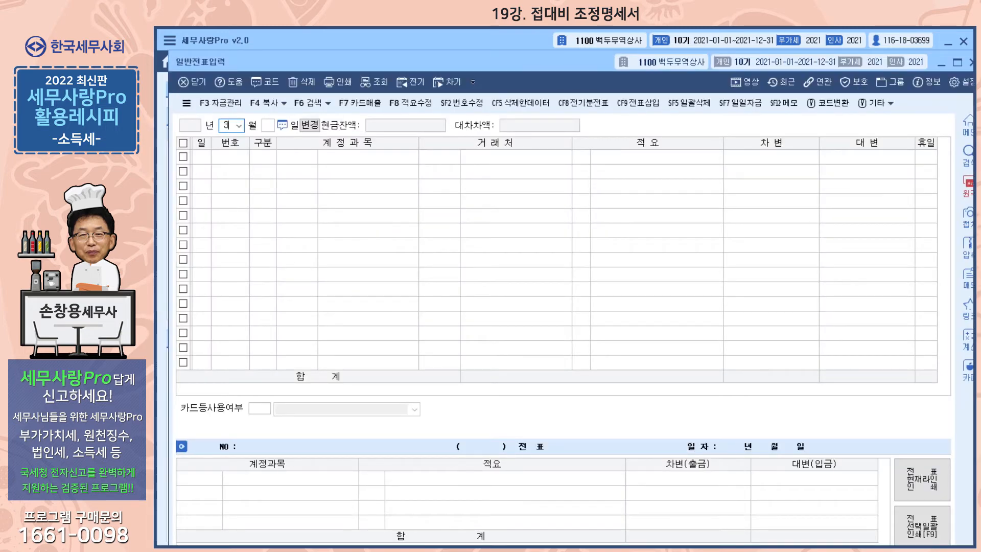
pyautogui.press('Return')
pyautogui.write('29')
pyautogui.press('Return')
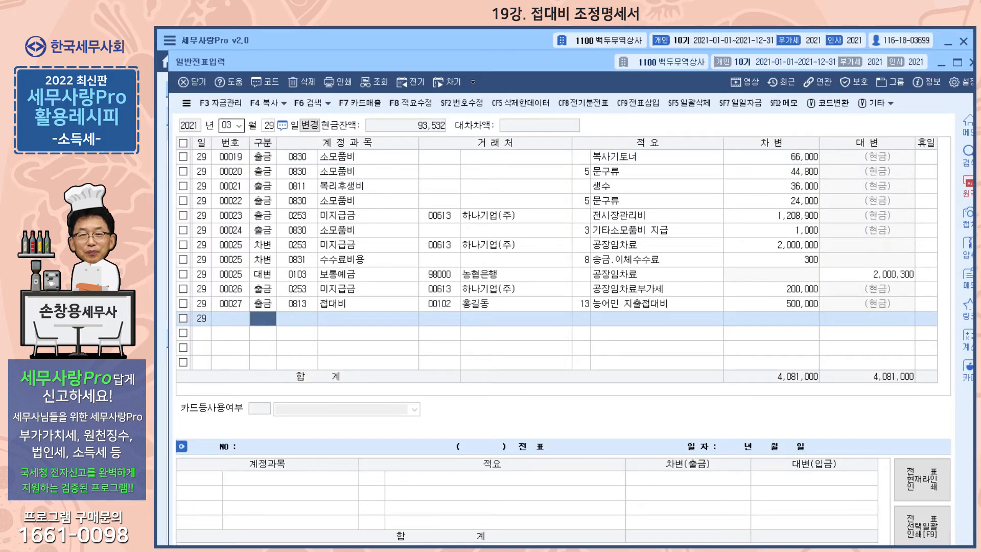
pyautogui.click(440, 303)
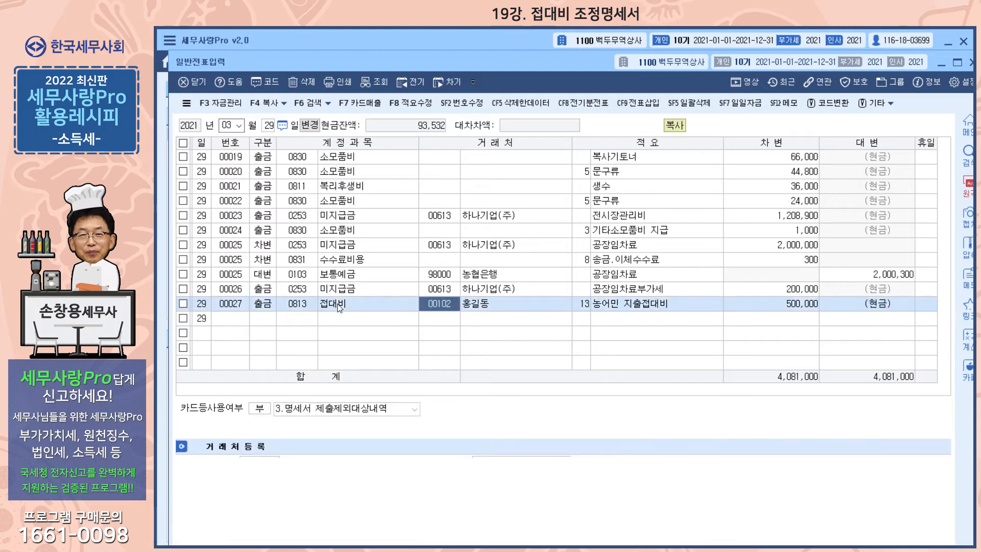
pyautogui.click(625, 305)
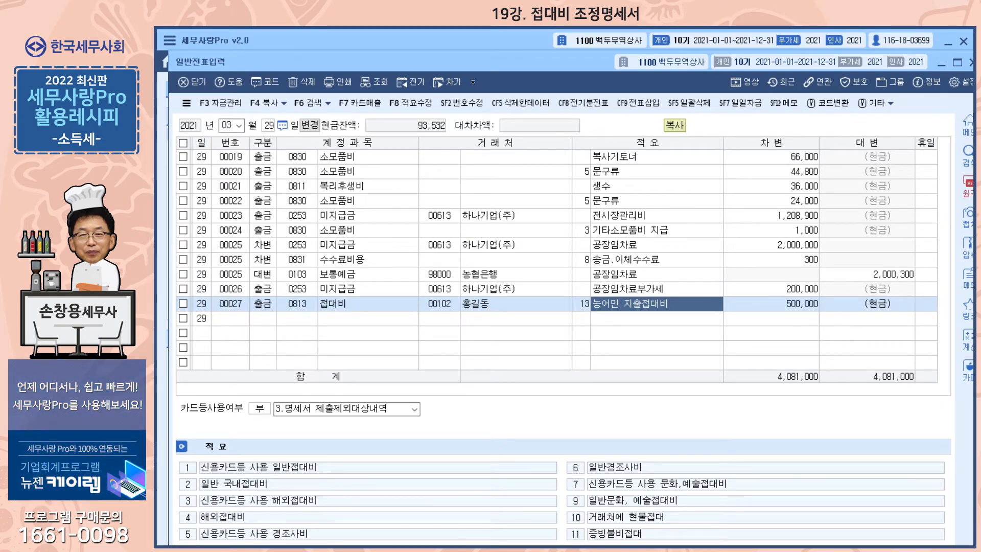
pyautogui.click(971, 63)
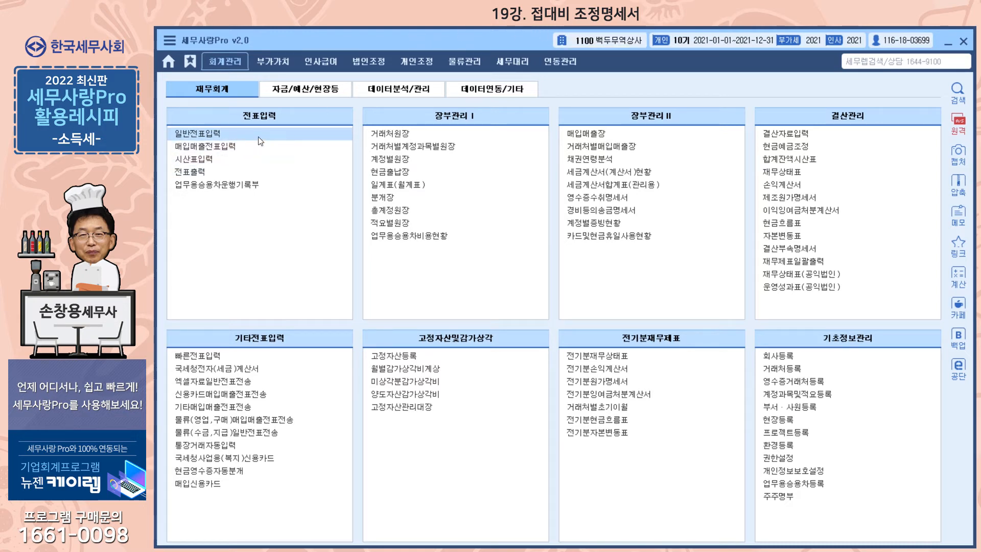
# - Switch 일반전표입력 to a month range and list the vouchers from January to December 2021
pyautogui.click(203, 136)
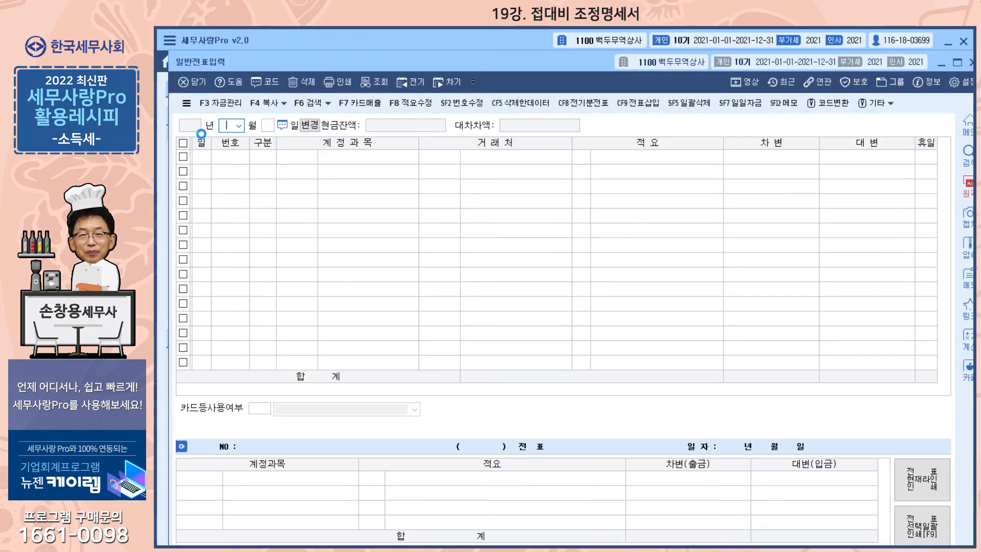
pyautogui.click(282, 125)
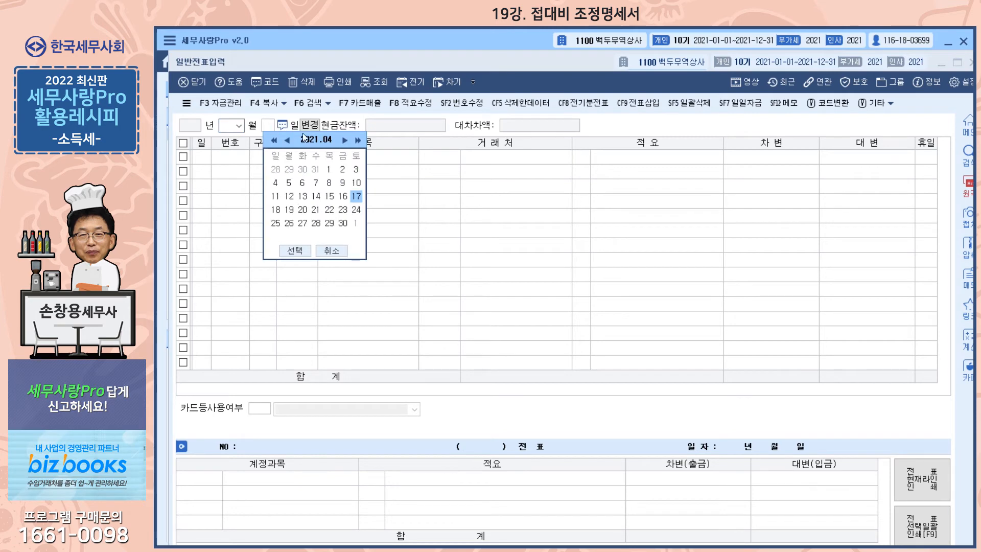
pyautogui.click(402, 200)
pyautogui.click(314, 128)
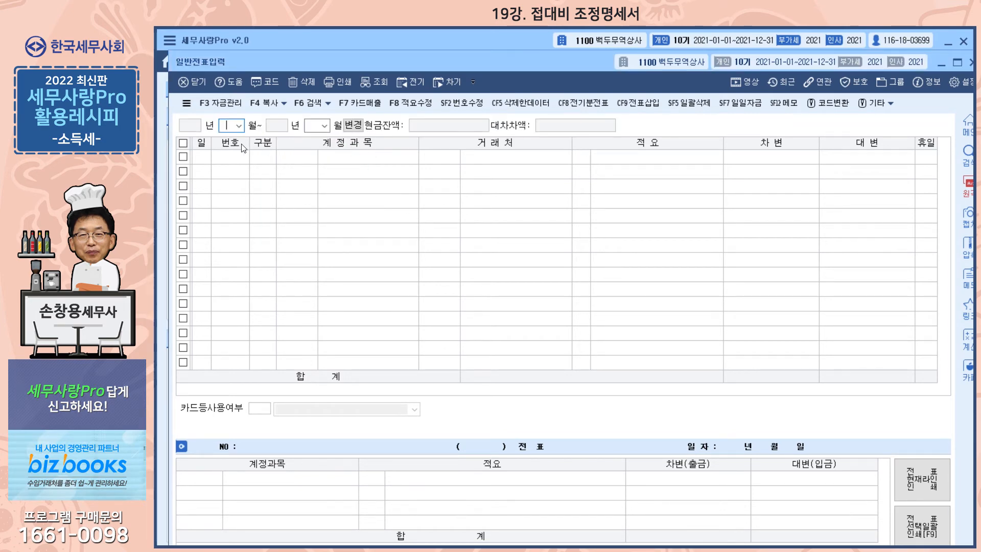
pyautogui.write('2')
pyautogui.press('Return')
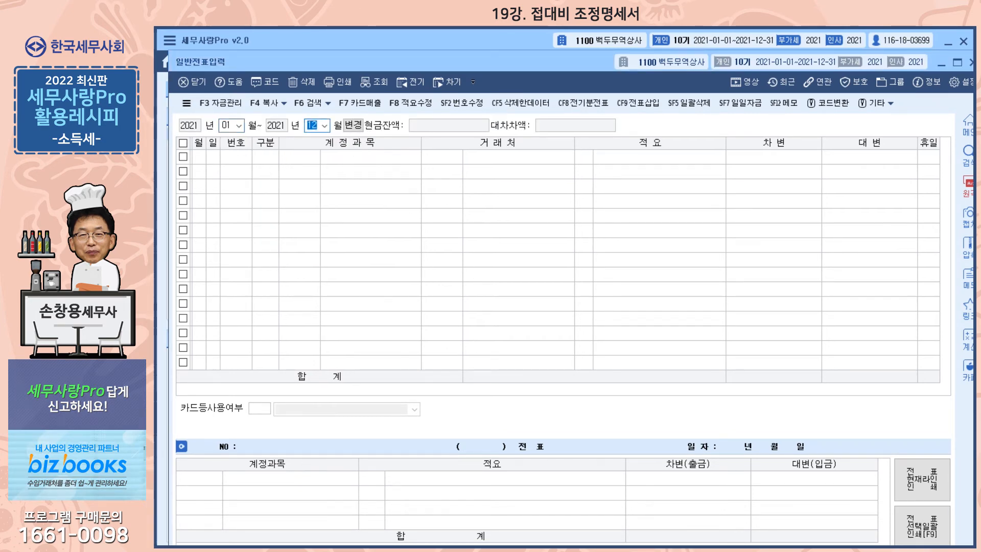
pyautogui.click(266, 105)
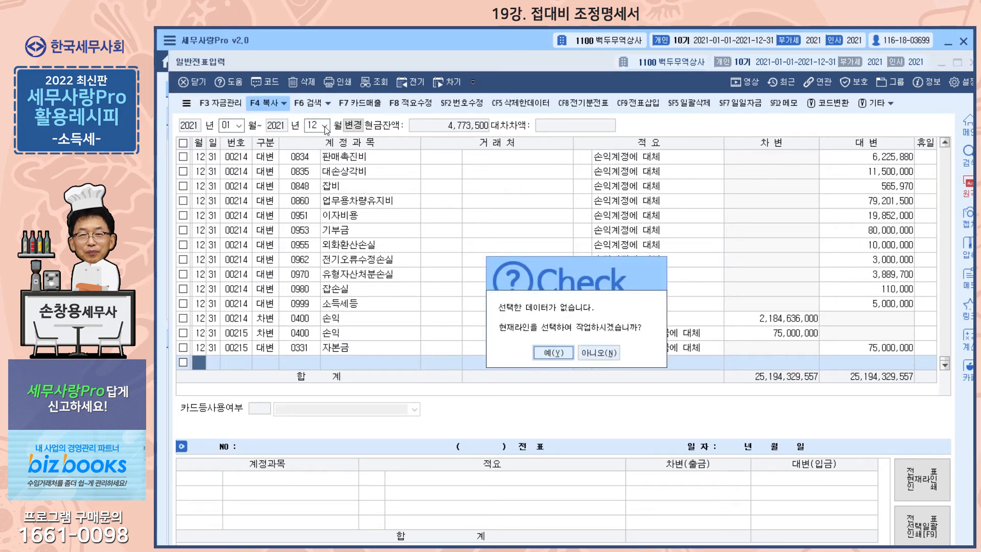
pyautogui.click(599, 353)
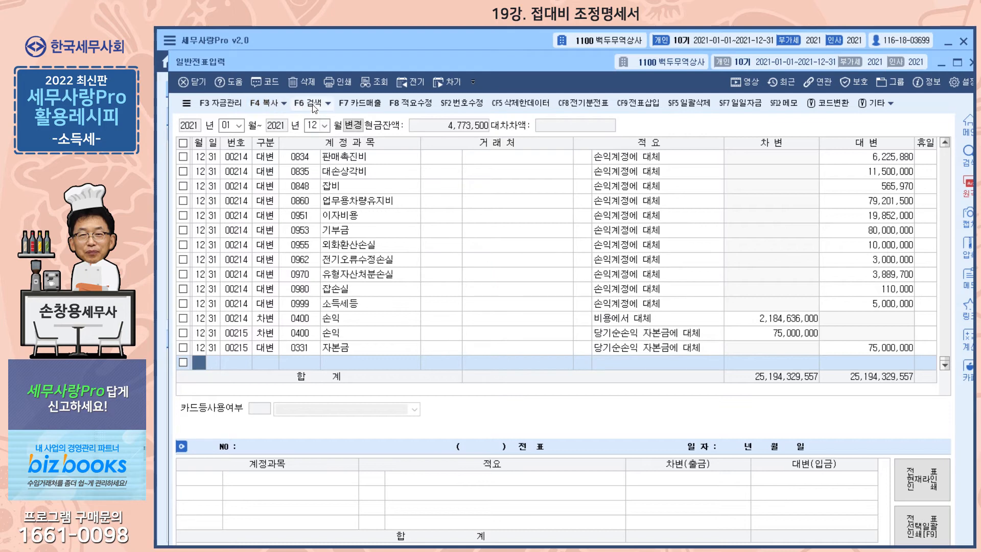
# - Try to search the full-year vouchers by voucher number 813
pyautogui.click(308, 103)
pyautogui.write('813')
pyautogui.press('Return')
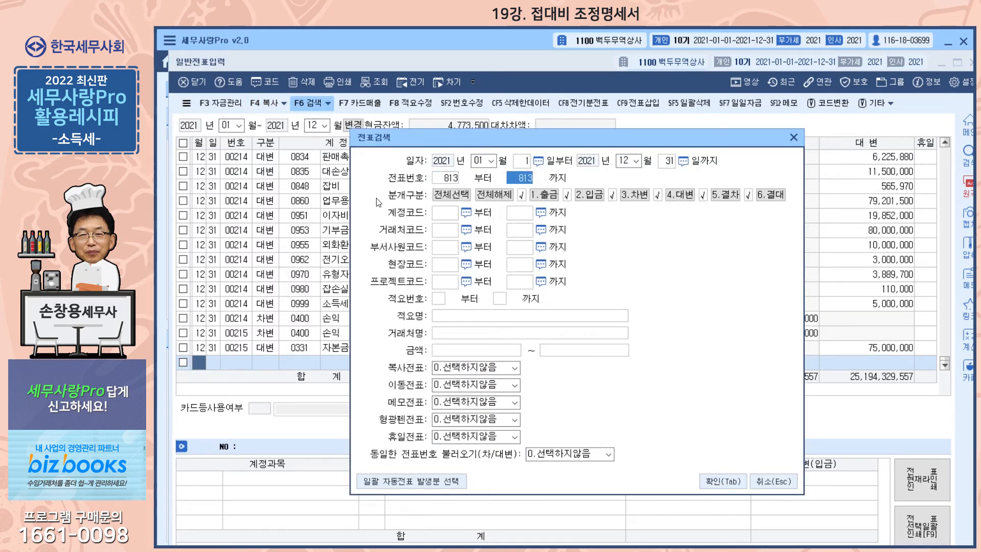
pyautogui.press('Return')
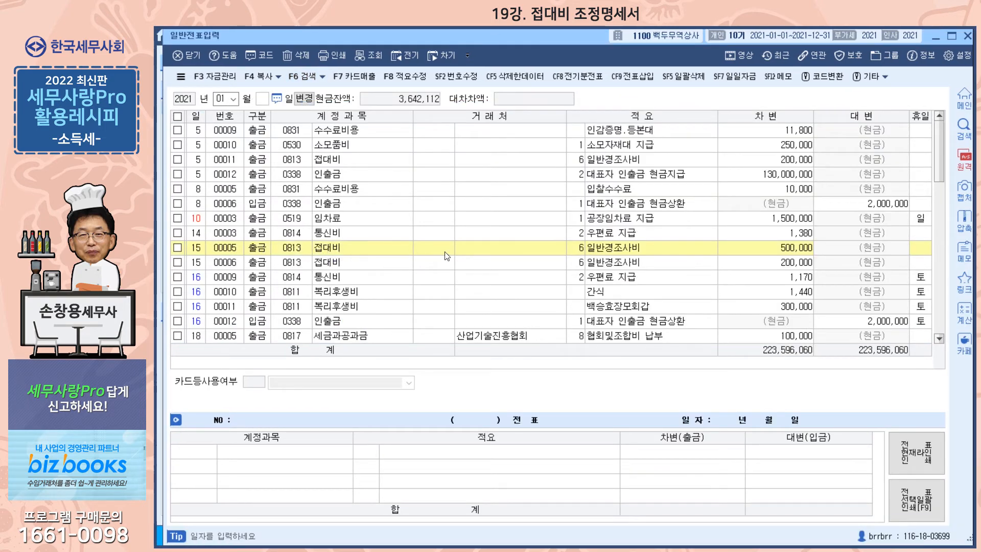
# - Compare the descriptions of 접대비 vouchers 00005 and 00006 dated January 15, and leave voucher entry
pyautogui.click(336, 264)
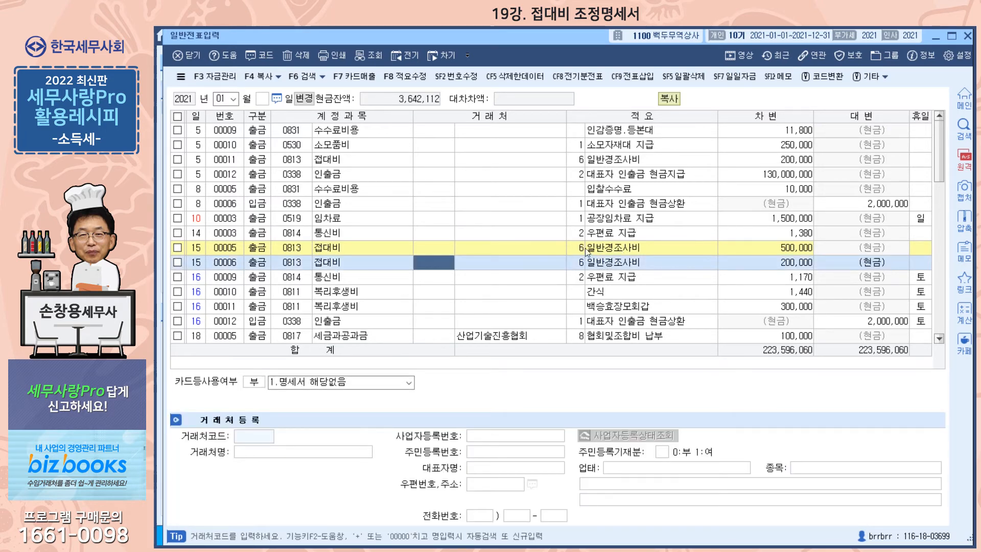
pyautogui.click(607, 266)
pyautogui.click(607, 248)
pyautogui.click(608, 264)
pyautogui.click(609, 251)
pyautogui.click(611, 265)
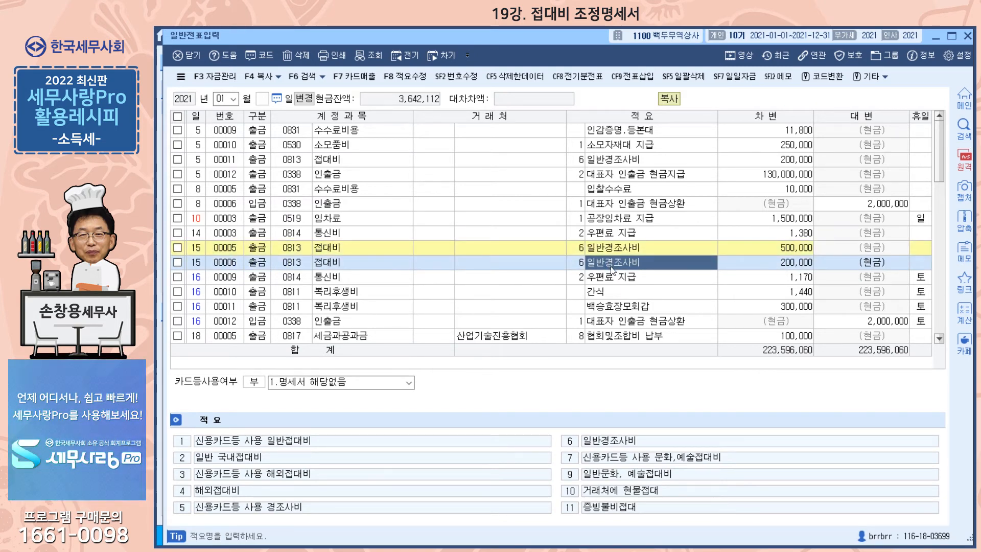
pyautogui.click(967, 37)
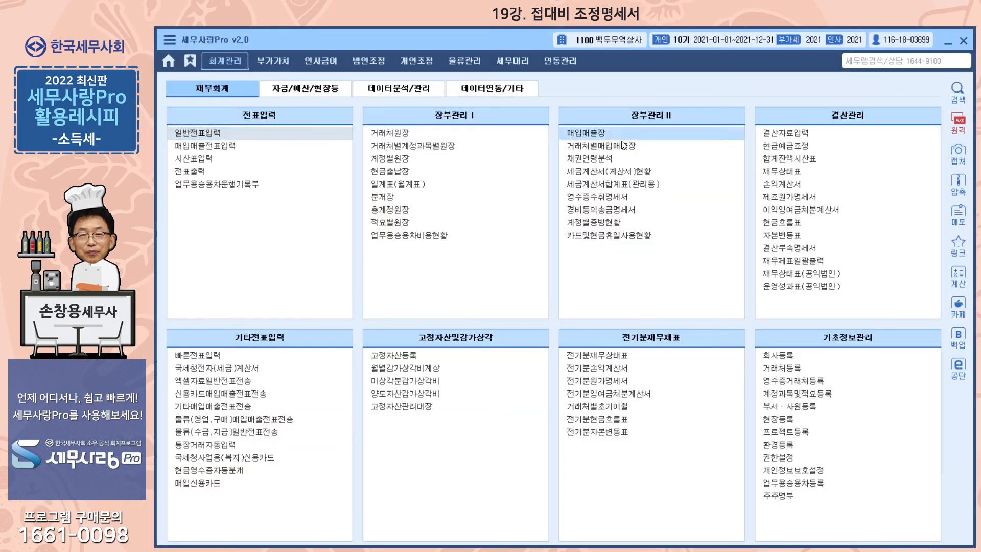
# - Look up the 계정별원장 for account 0813 접대비 from January 1 to December 31, 2021
pyautogui.click(407, 162)
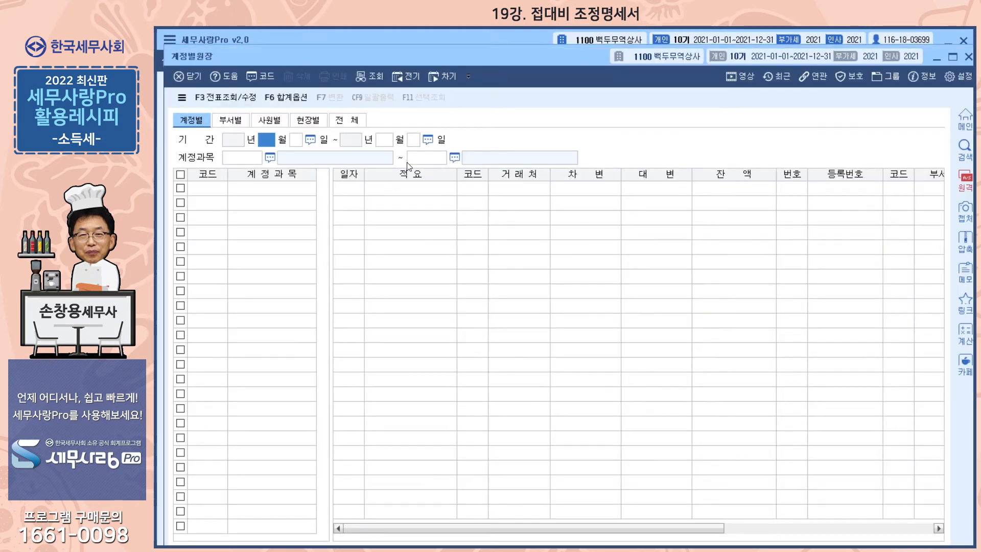
pyautogui.press('Return')
pyautogui.press('Return')
pyautogui.press('Return')
pyautogui.press('Return')
pyautogui.write('0813')
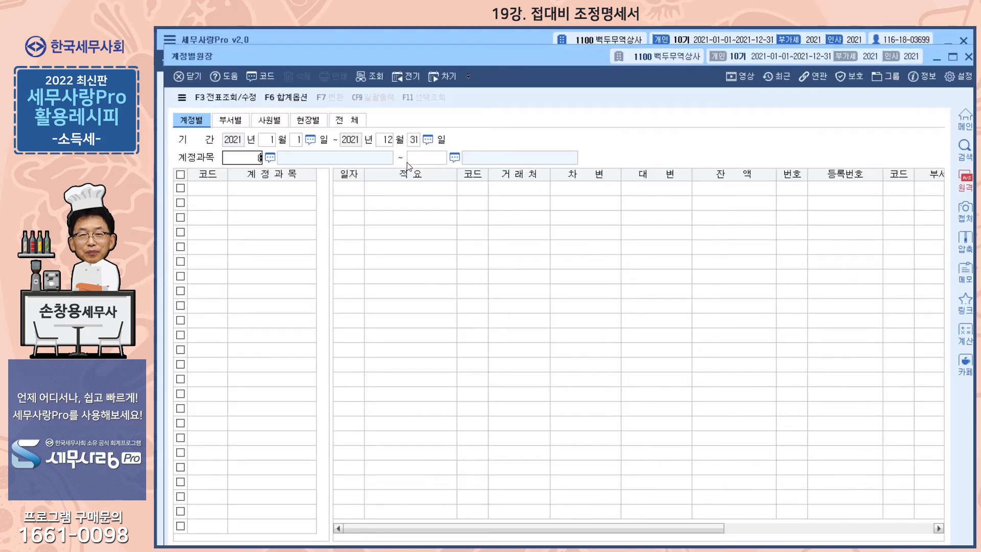
pyautogui.press('Return')
pyautogui.press('Return')
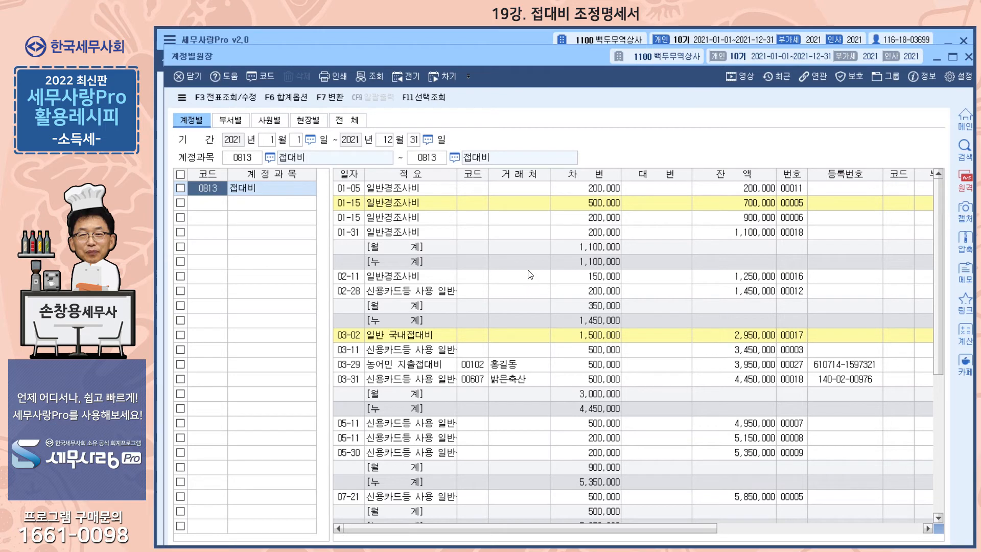
# - Review the year's 접대비 ledger entries, view the March 2 일반 국내접대비 voucher details, and leave the ledger
pyautogui.scroll(-5, 661, 304)
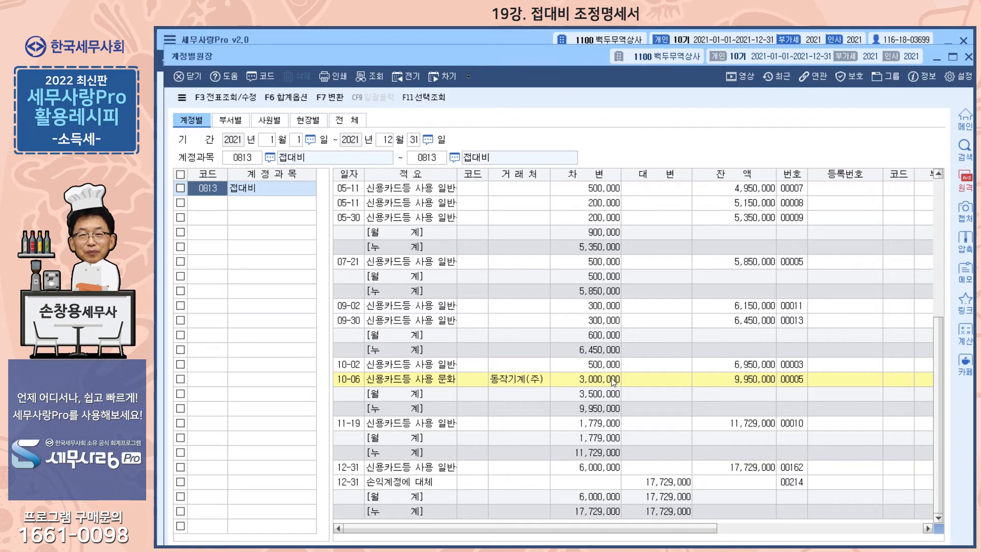
pyautogui.scroll(4, 427, 437)
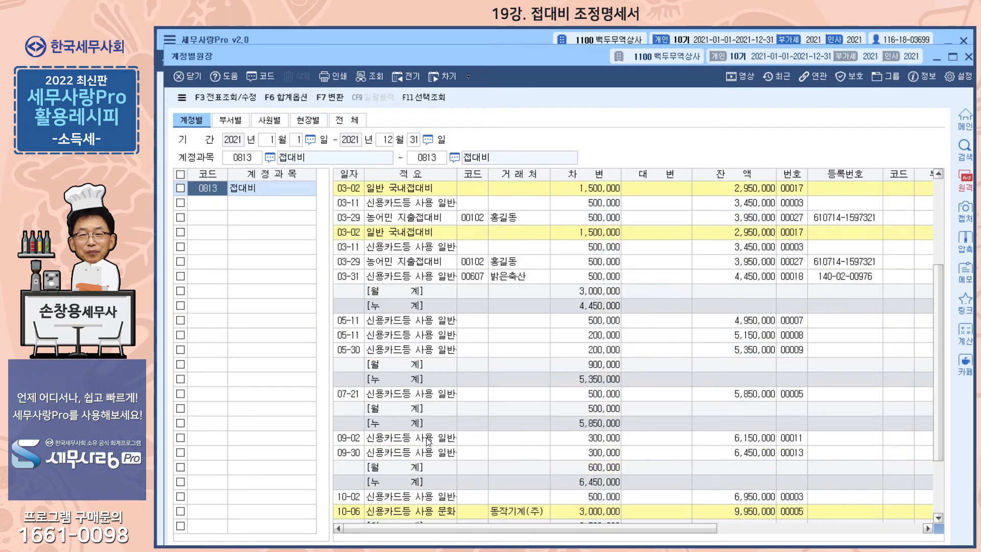
pyautogui.scroll(2, 428, 436)
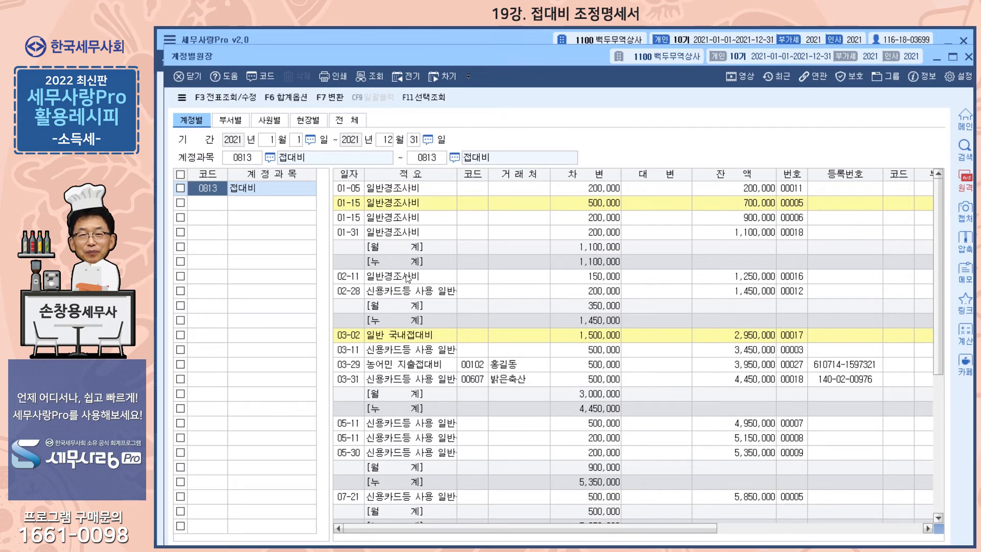
pyautogui.click(389, 336)
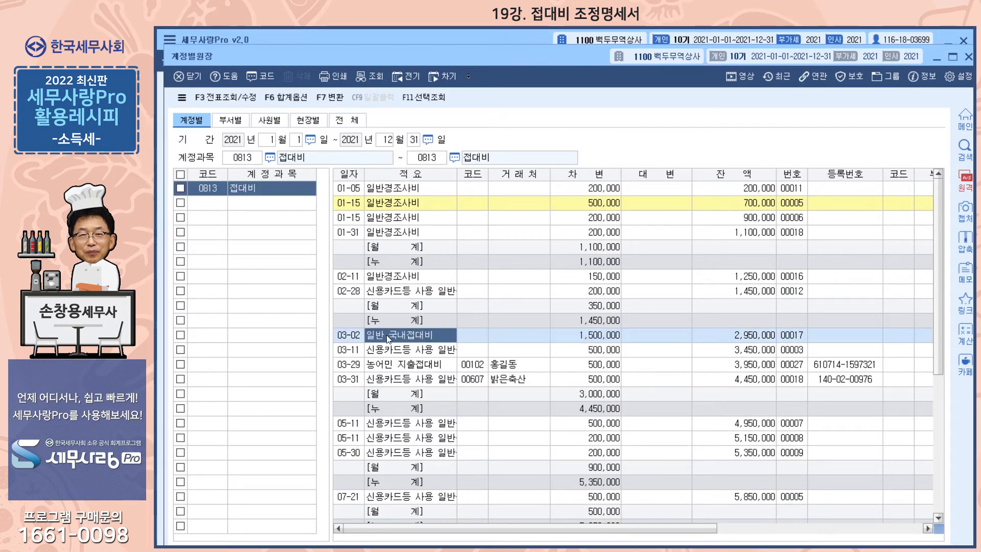
pyautogui.doubleClick(595, 339)
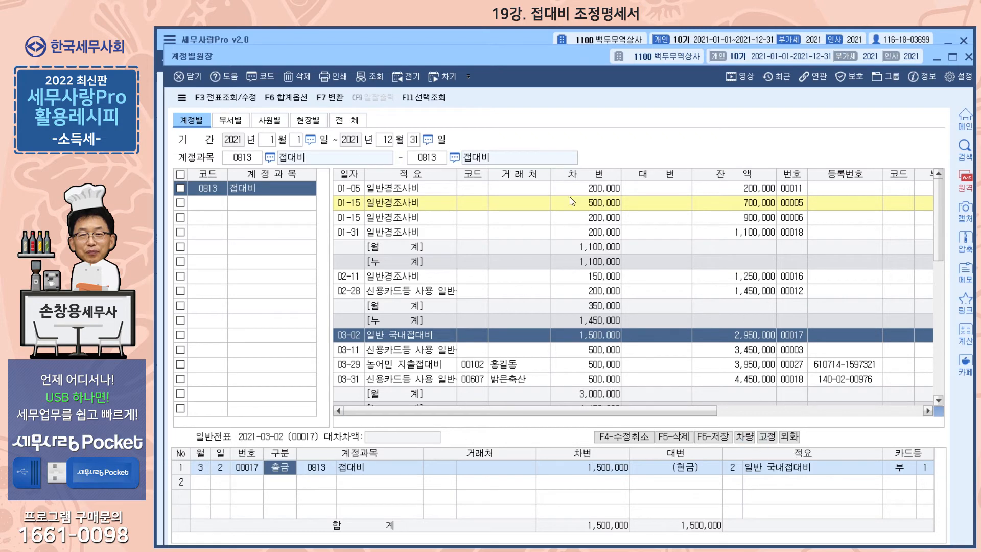
pyautogui.click(968, 57)
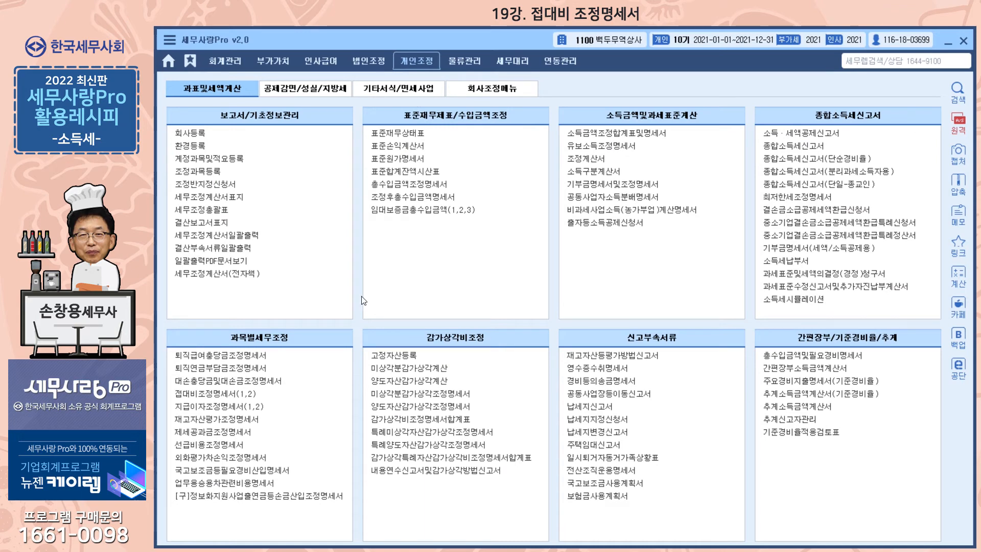
# - Open 접대비조정명세서(1,2) under personal tax adjustment and load the entertainment expense data into it
pyautogui.click(230, 397)
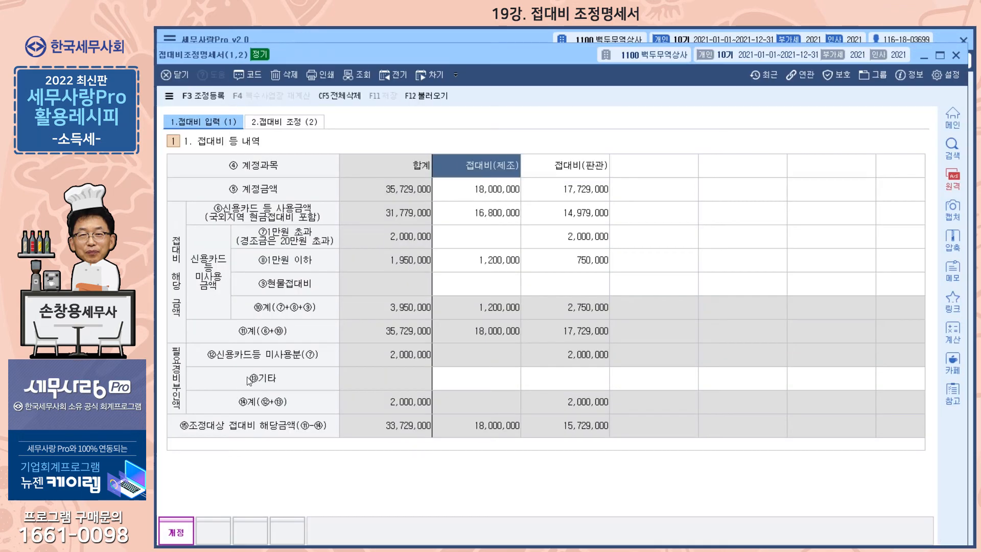
pyautogui.moveTo(437, 54); pyautogui.dragTo(451, 50)
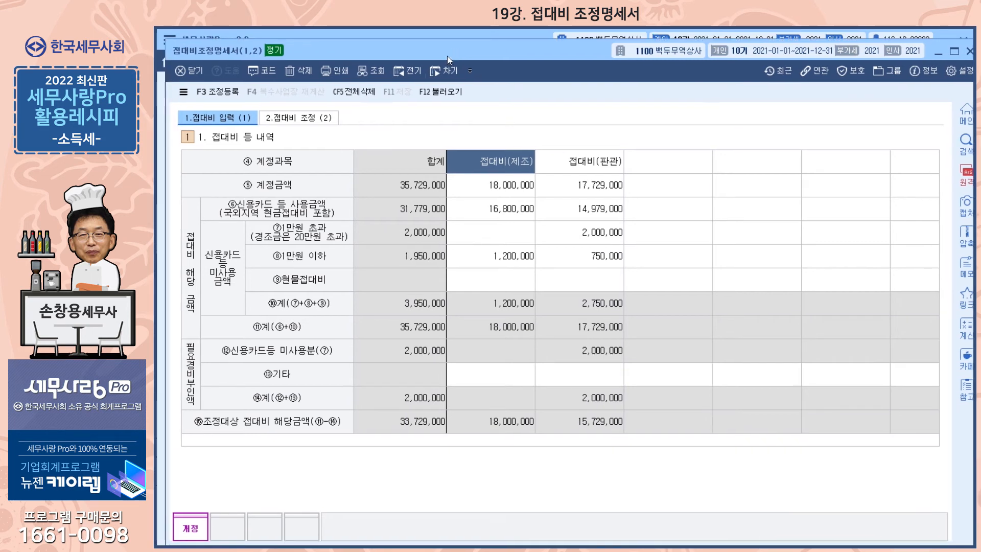
pyautogui.click(440, 91)
pyautogui.click(551, 342)
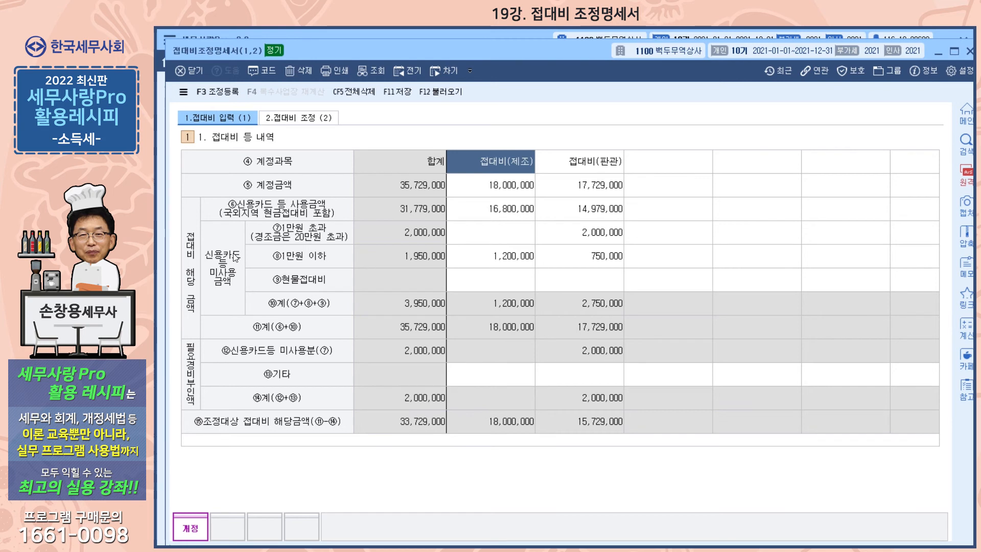
# - Check the 접대비(판관) amount for non-card spending over 10,000 won and display the 접대비 조정 (2) statement
pyautogui.click(575, 231)
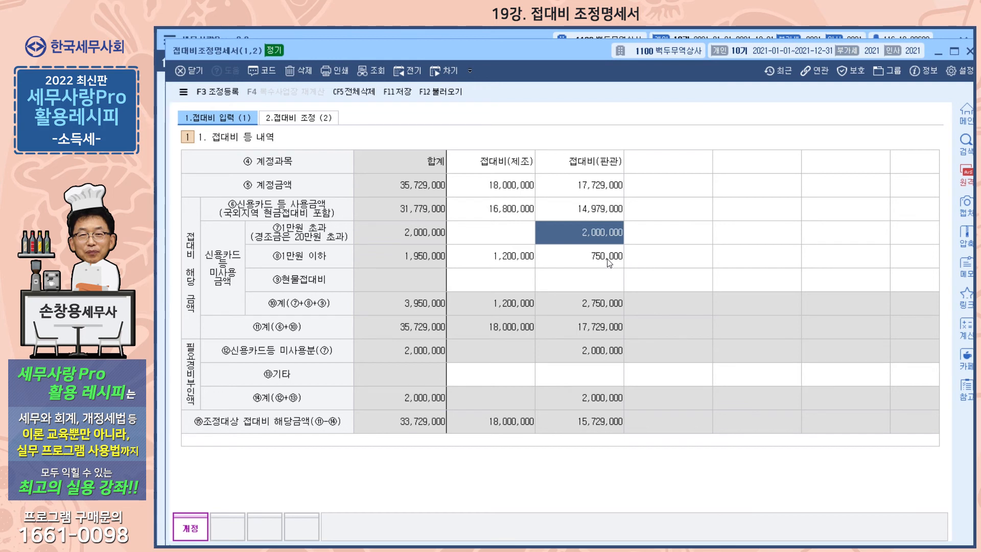
pyautogui.click(307, 121)
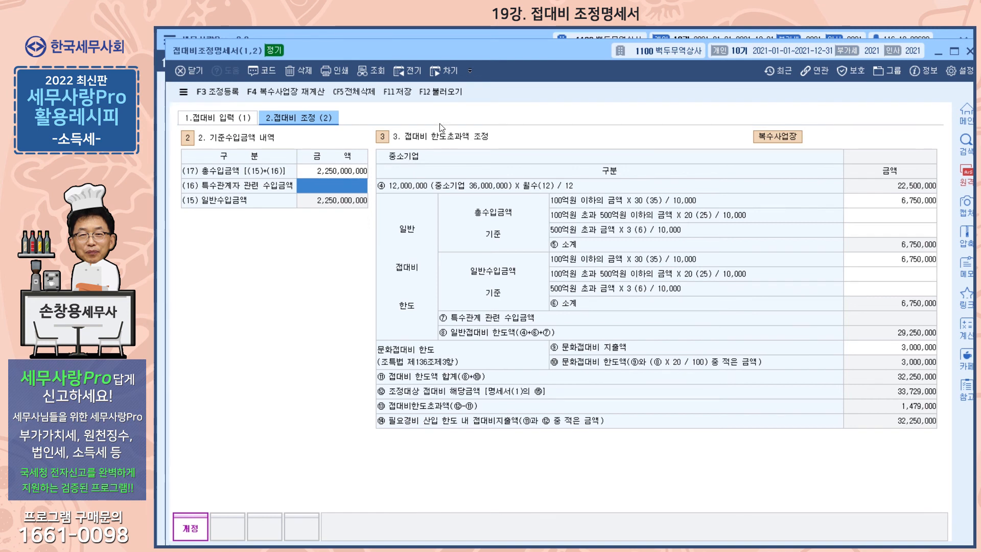
# - Reload the entertainment expense data over the existing data and set (16) 특수관계자 관련 수입금액 to 500,000,000
pyautogui.click(441, 95)
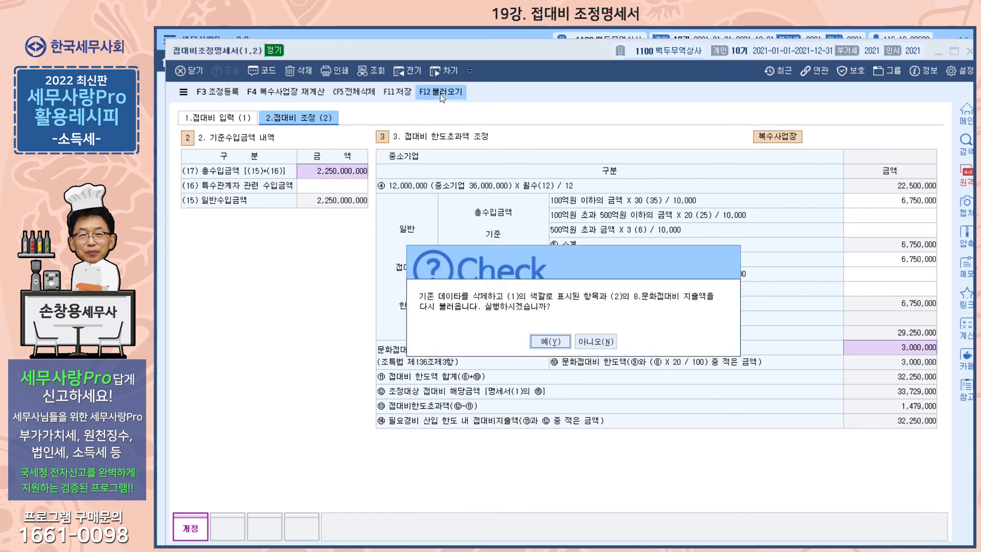
pyautogui.click(549, 341)
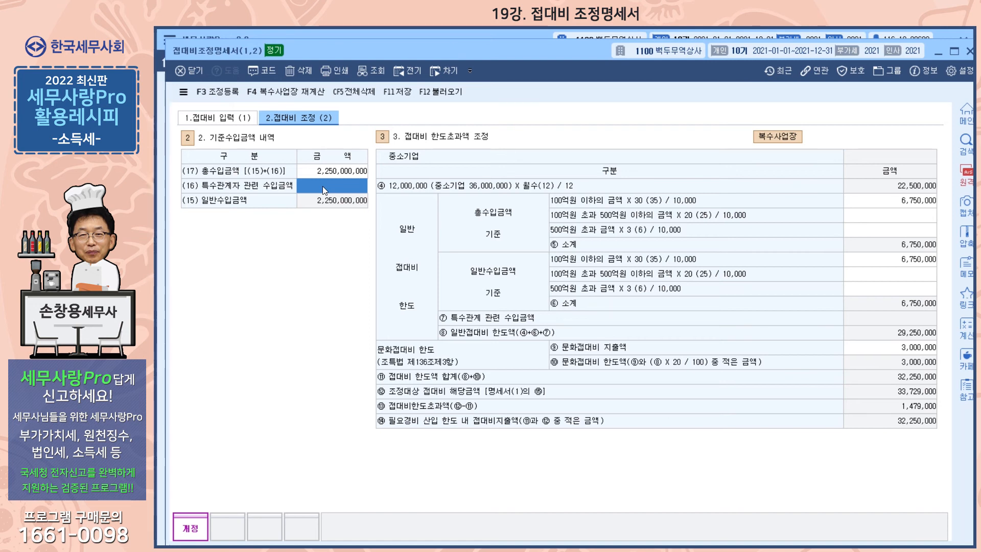
pyautogui.write('500000000')
pyautogui.press('Return')
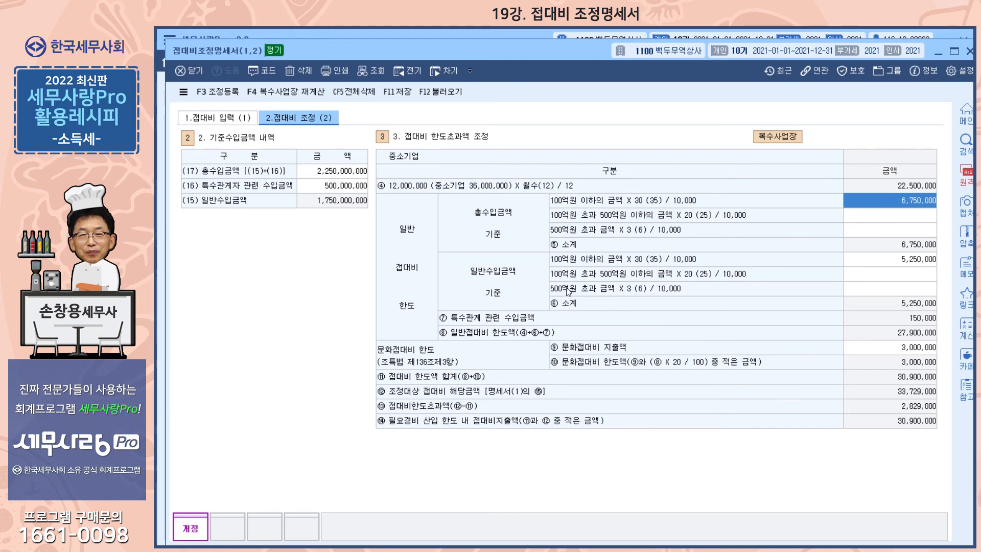
# - Clear the other businesses' total revenue in 복수사업장 재계산 and recalculate the base entertainment expense limit
pyautogui.click(268, 95)
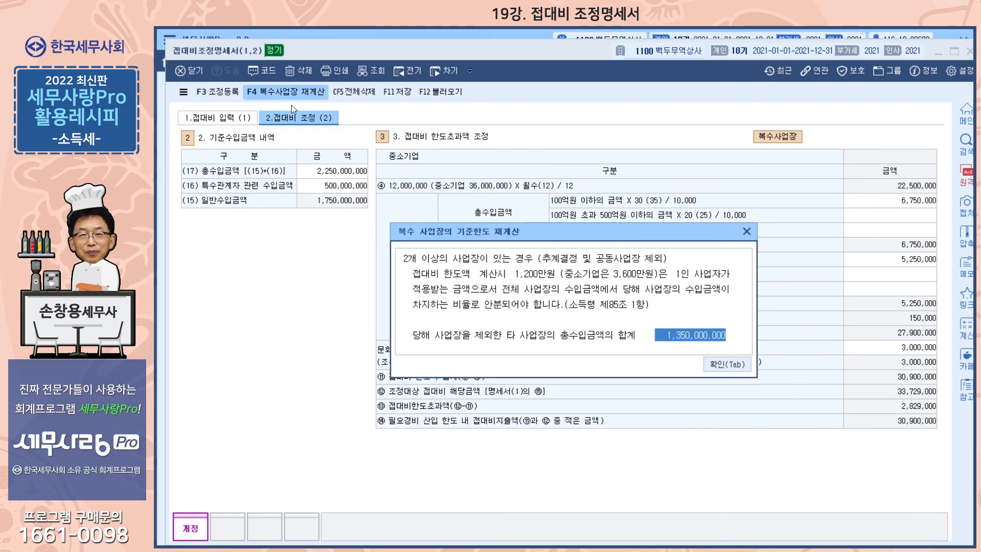
pyautogui.moveTo(511, 232); pyautogui.dragTo(366, 225)
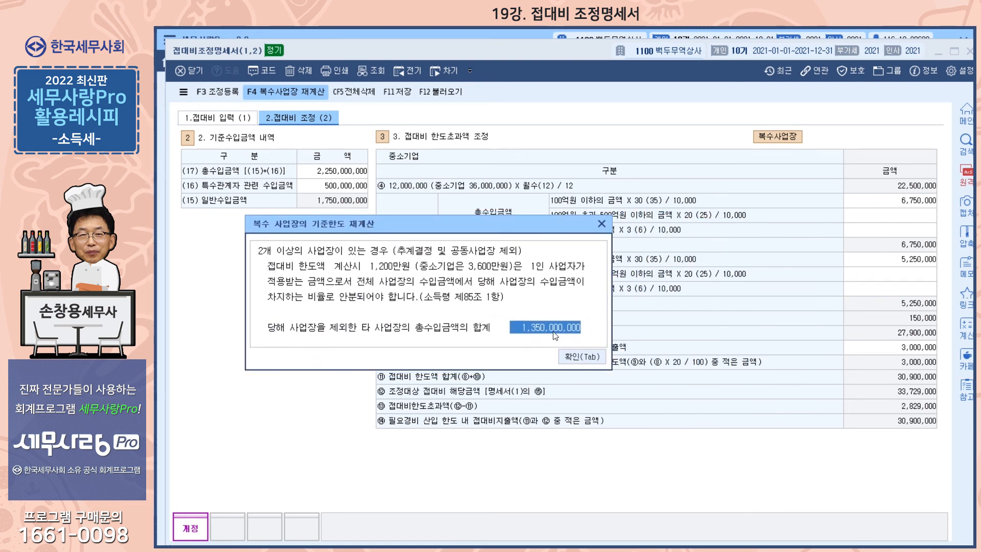
pyautogui.press('BackSpace')
pyautogui.press('BackSpace')
pyautogui.press('BackSpace')
pyautogui.press('BackSpace')
pyautogui.press('BackSpace')
pyautogui.press('BackSpace')
pyautogui.press('BackSpace')
pyautogui.press('BackSpace')
pyautogui.press('BackSpace')
pyautogui.press('BackSpace')
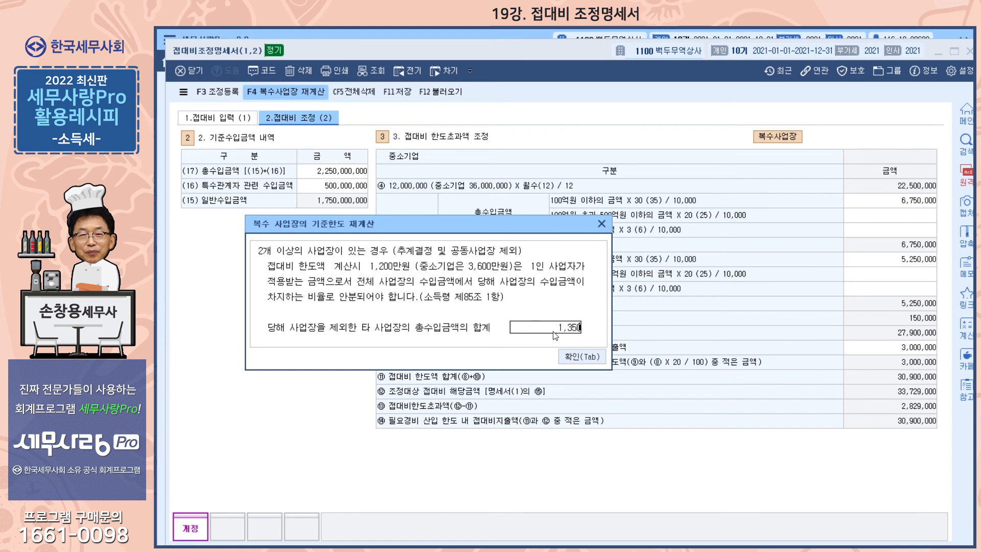
pyautogui.press('Return')
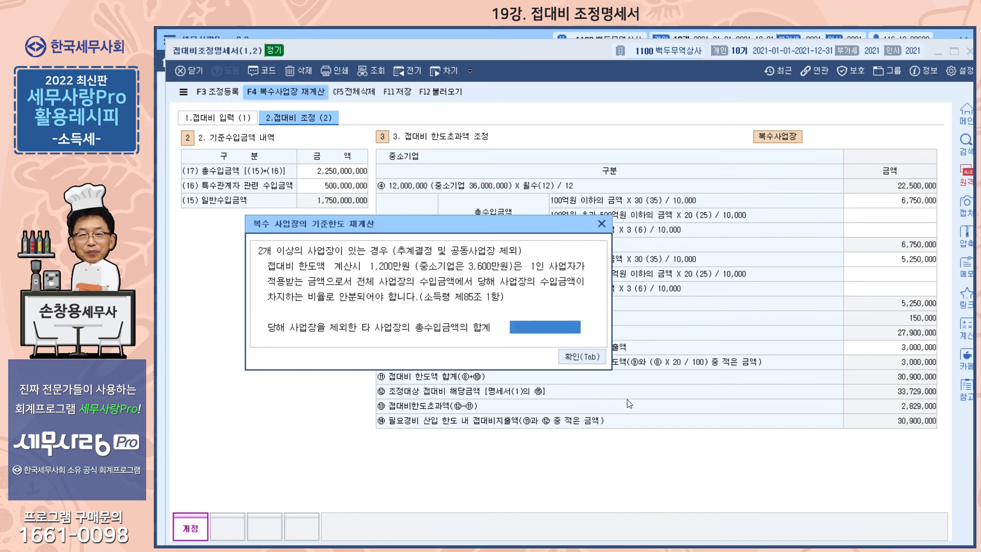
pyautogui.click(581, 357)
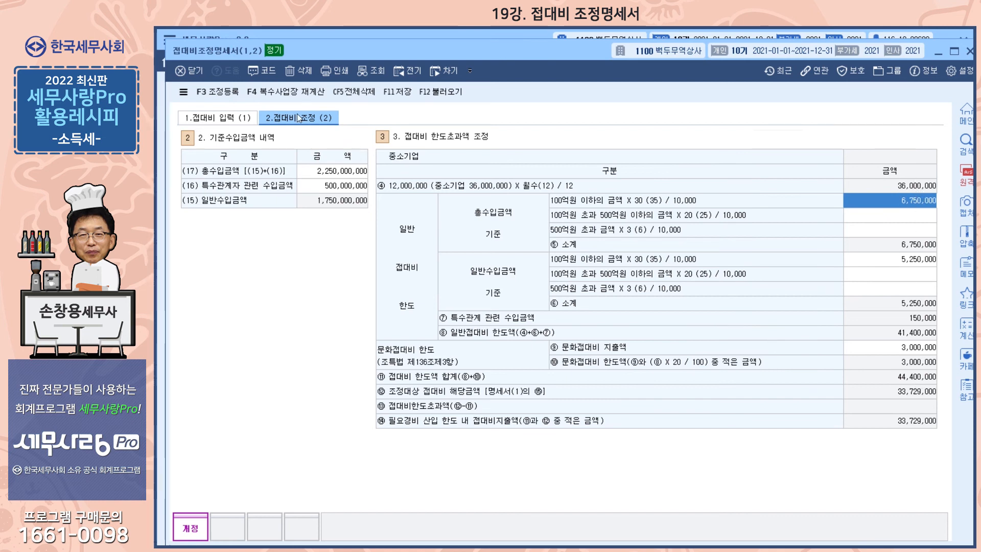
# - Set the other businesses' total revenue to 1,350,000,000 in 복수사업장 재계산 and recalculate the base limit
pyautogui.click(286, 93)
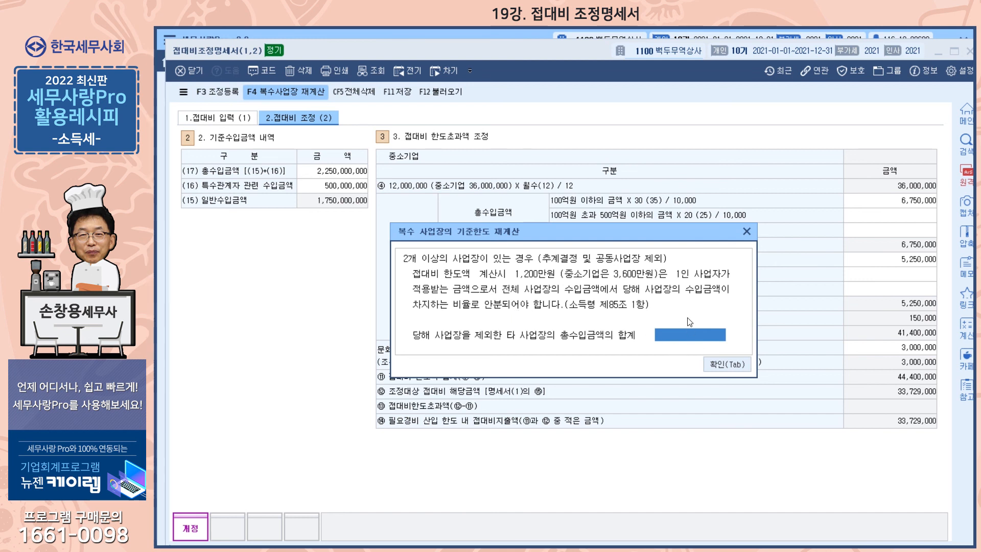
pyautogui.write('1,350,000,000')
pyautogui.press('Return')
pyautogui.click(726, 364)
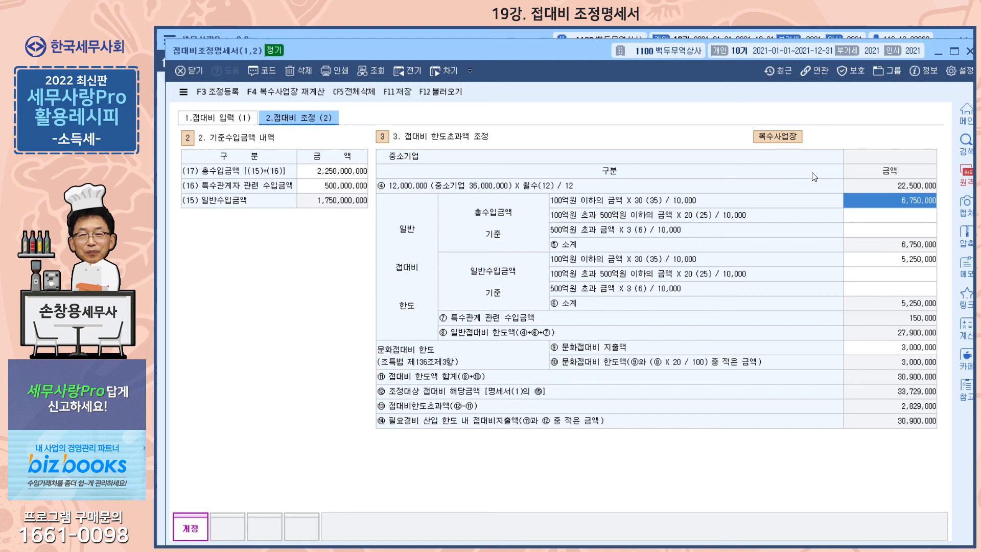
# - Open 조정 등록 and check the income descriptions of the 신용카드등미사용액 and 접대비한도초과 adjustment entries
pyautogui.click(225, 97)
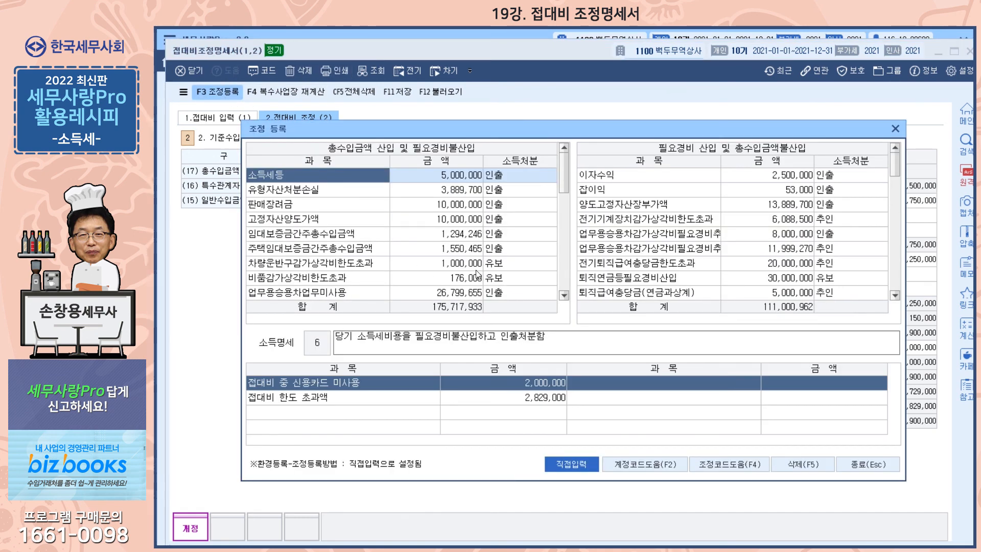
pyautogui.scroll(-2, 476, 276)
pyautogui.scroll(-1, 476, 275)
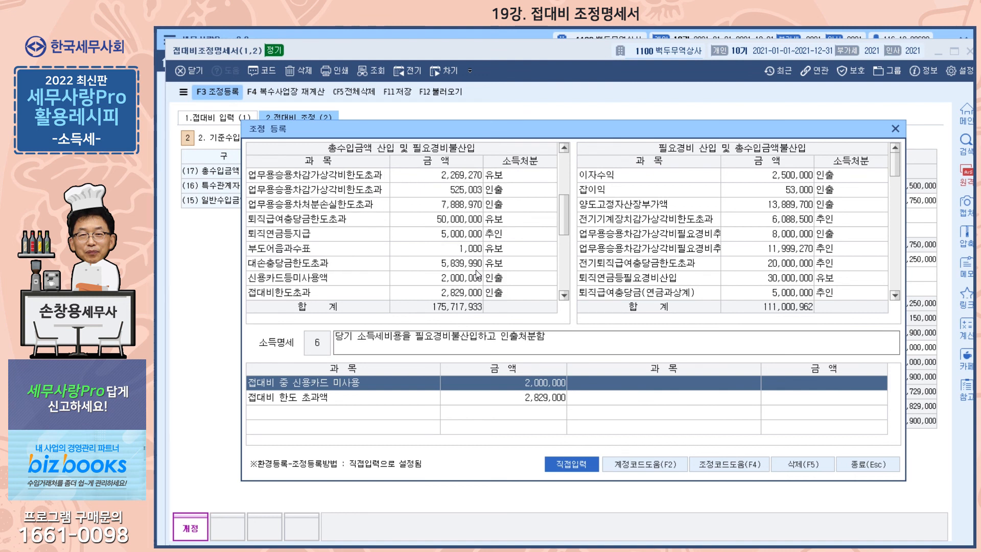
pyautogui.scroll(-1, 476, 276)
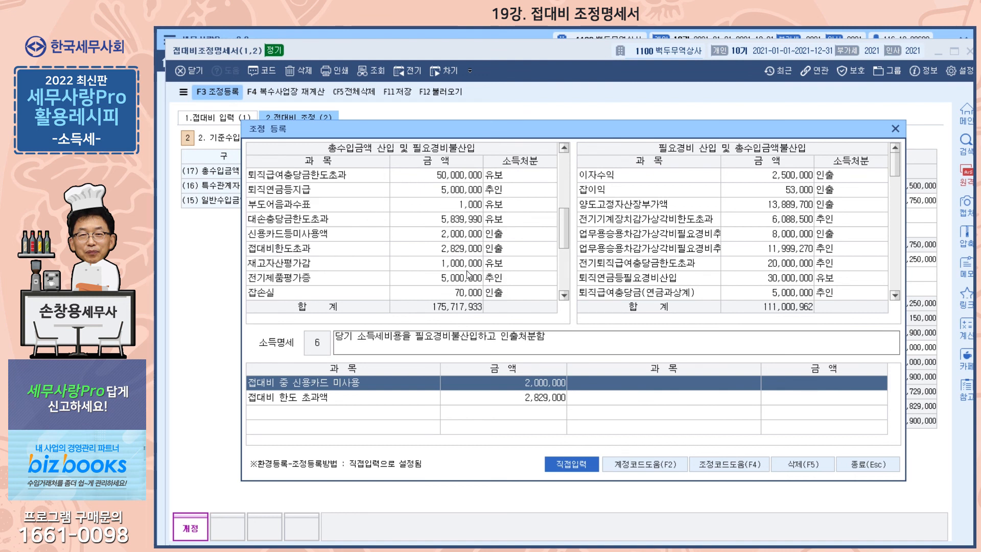
pyautogui.click(469, 236)
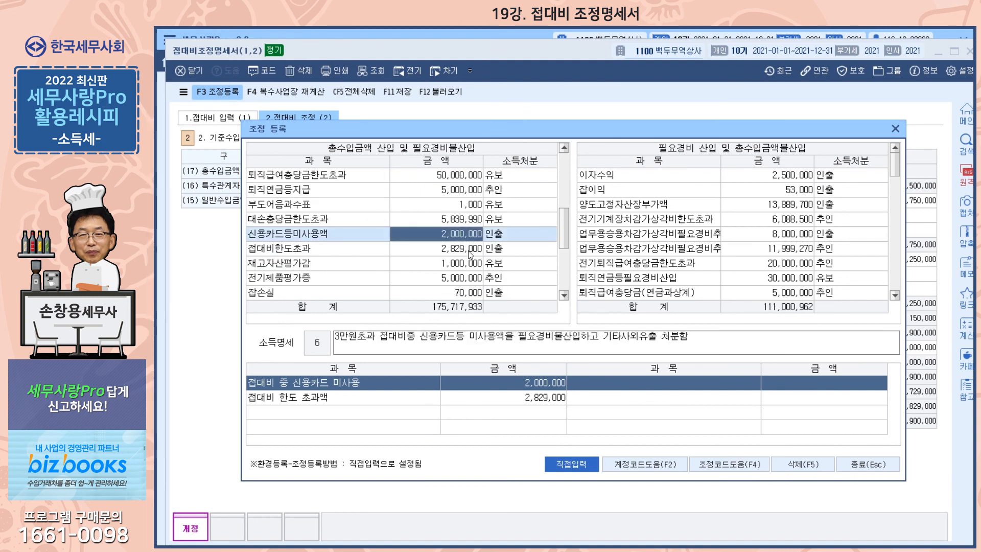
pyautogui.click(469, 250)
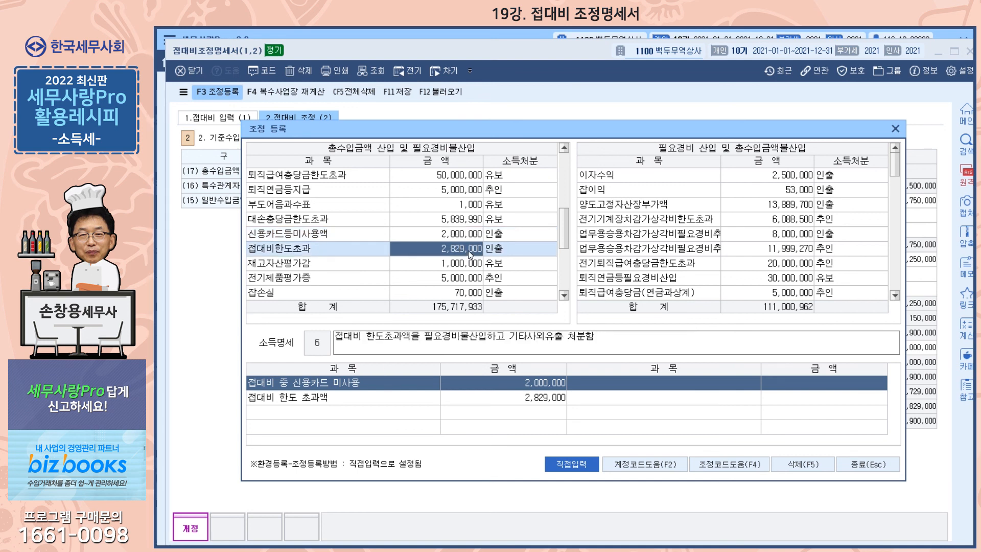